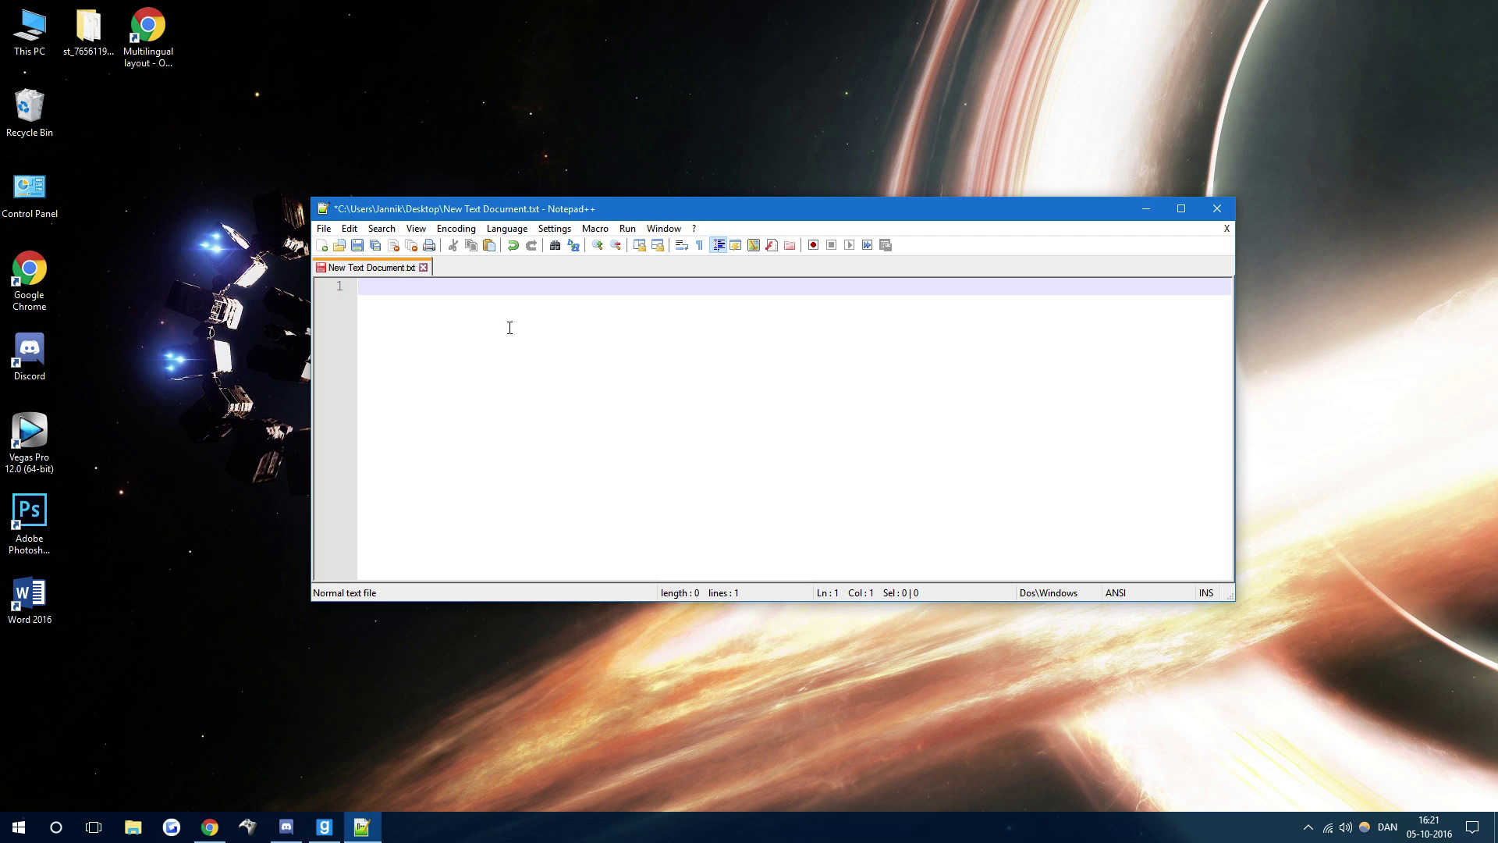
type("/")
Type /, & and / on three lines, toggling between Danish and English US layouts with Alt+Shift
key("Return")
key("alt+shift")
type("&")
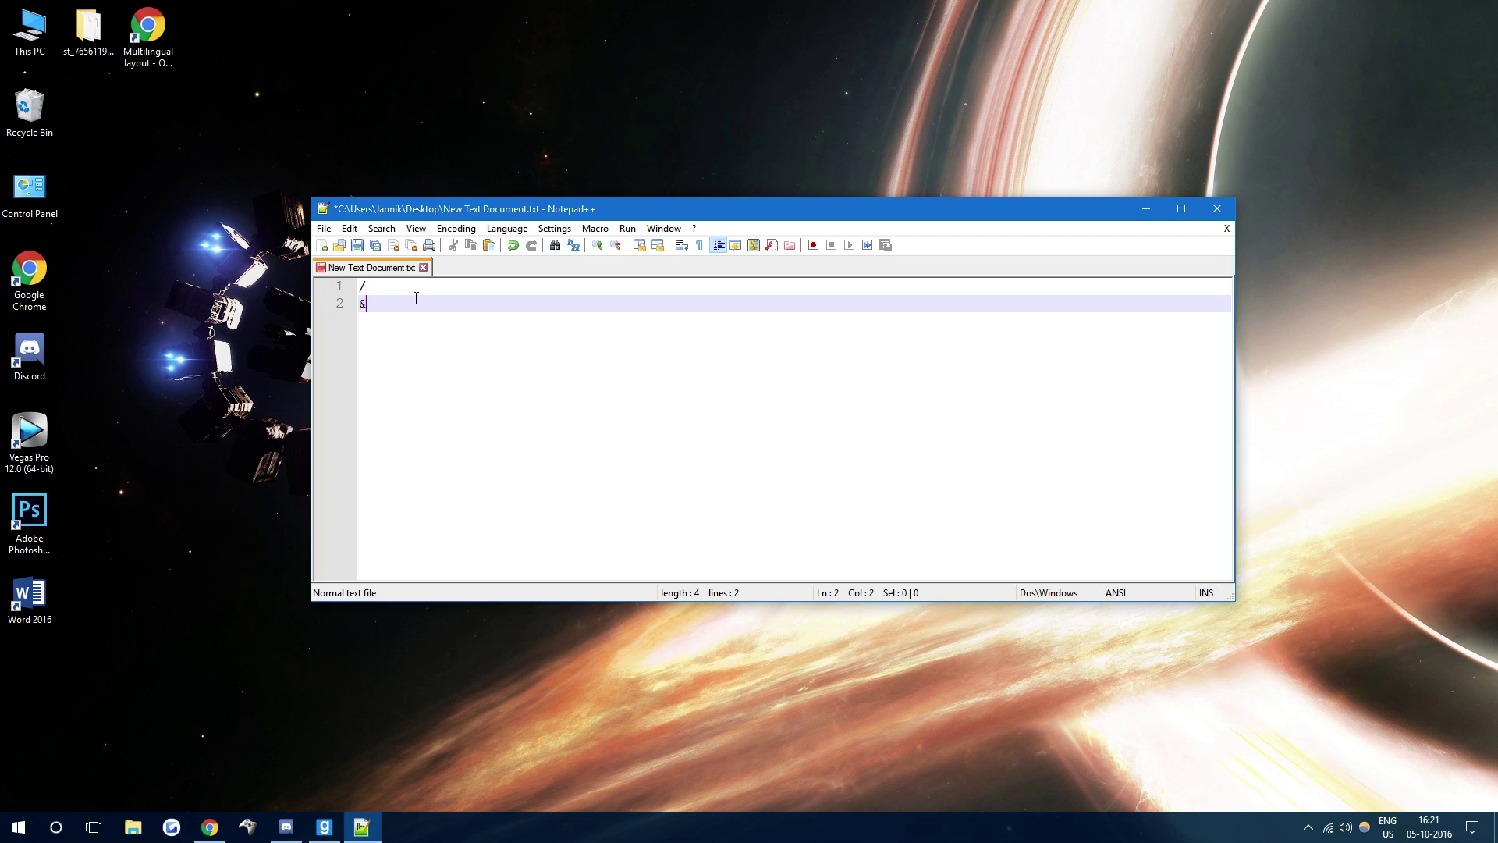
key("Return")
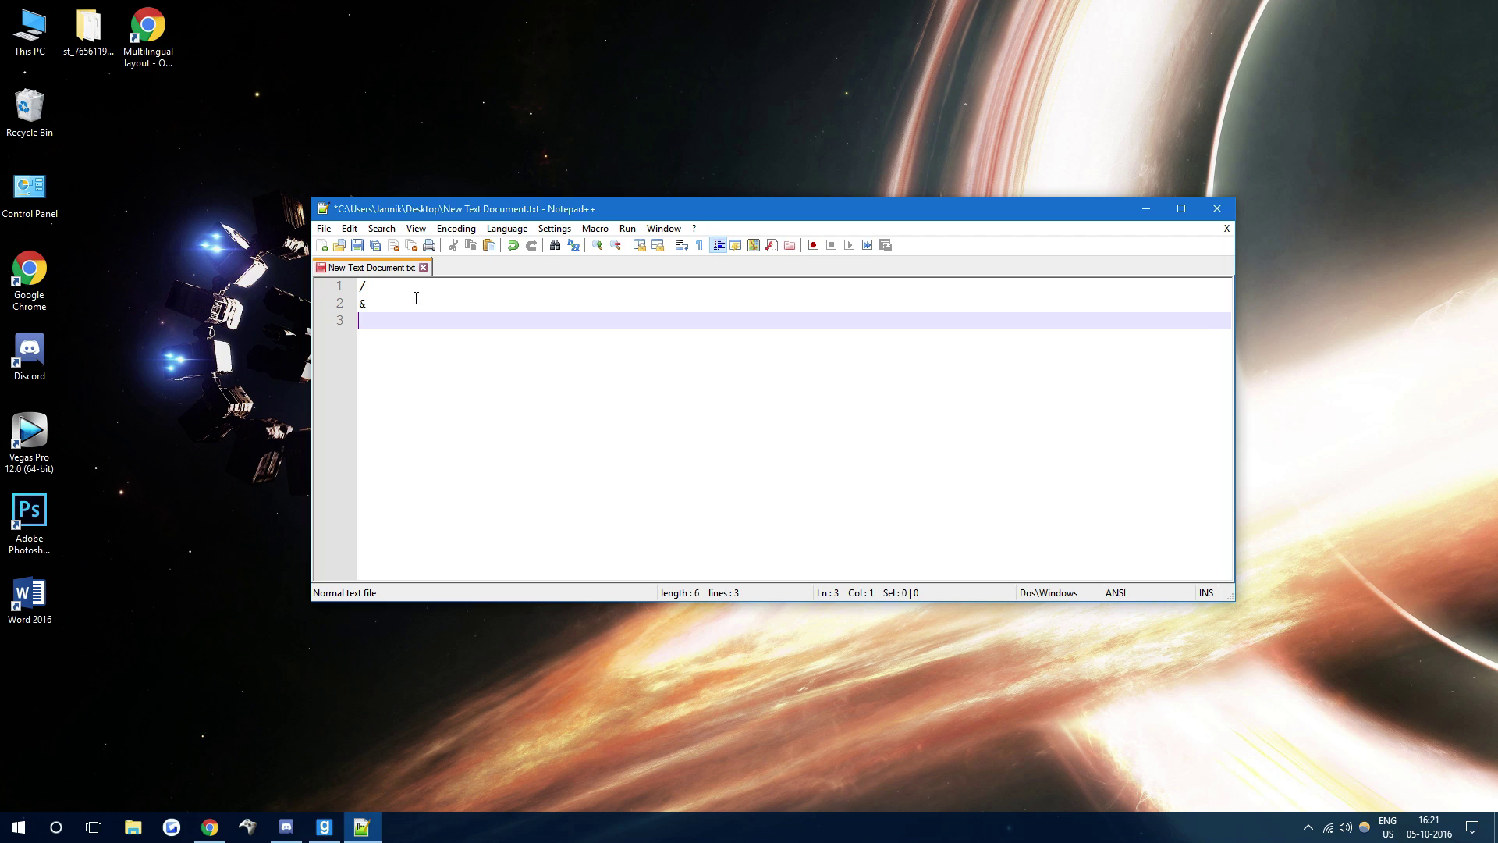
key("alt+shift")
key("alt+shift")
Open Control Panel from its desktop shortcut and reposition the window
left_click(167, 270)
double_click(22, 197)
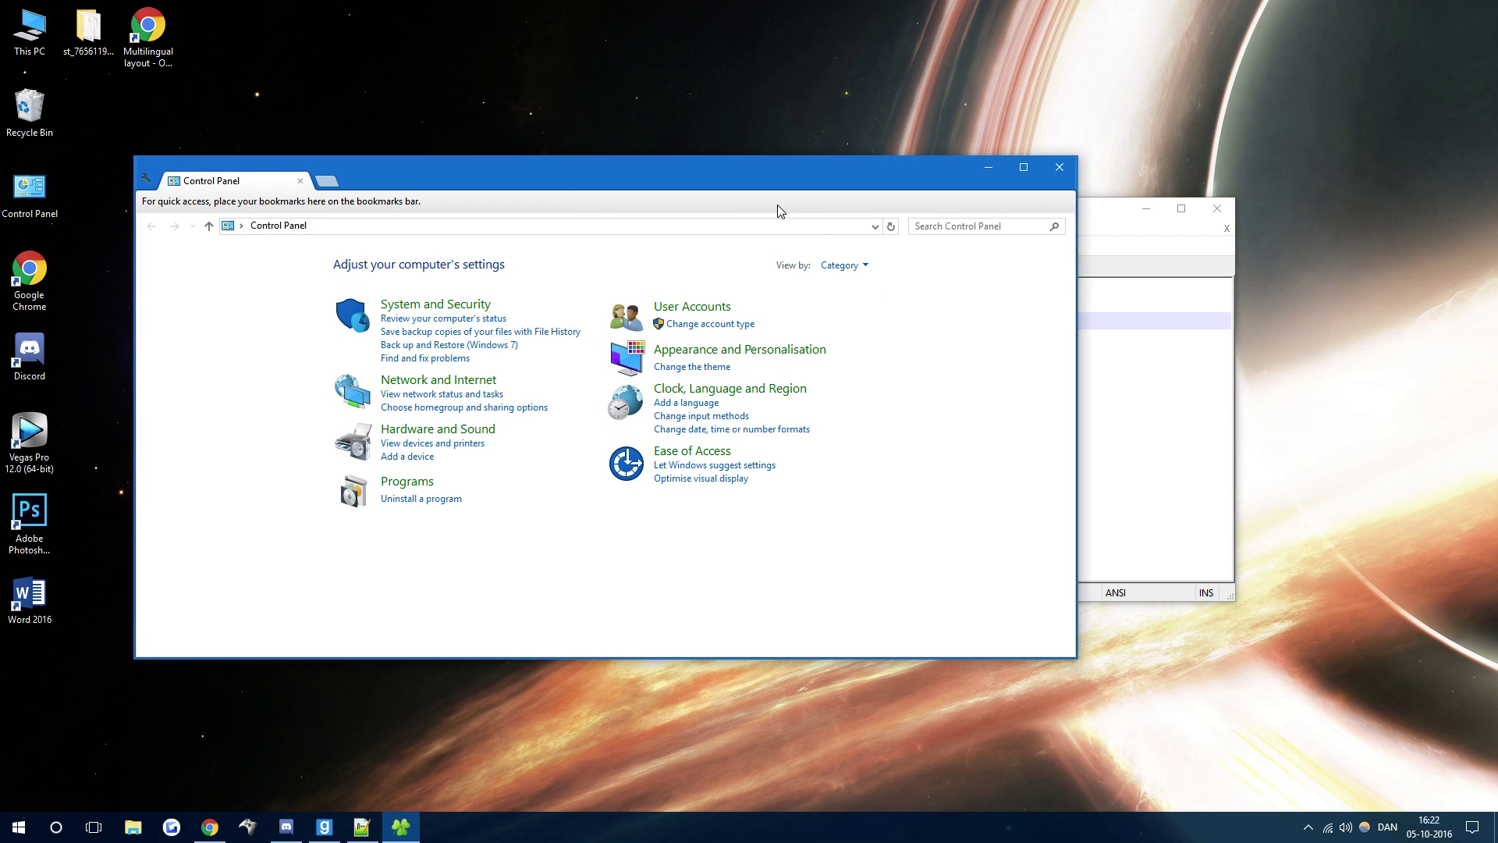
left_click_drag(779, 170, 856, 529)
left_click_drag(602, 540, 619, 140)
right_click(620, 140)
left_click(552, 128)
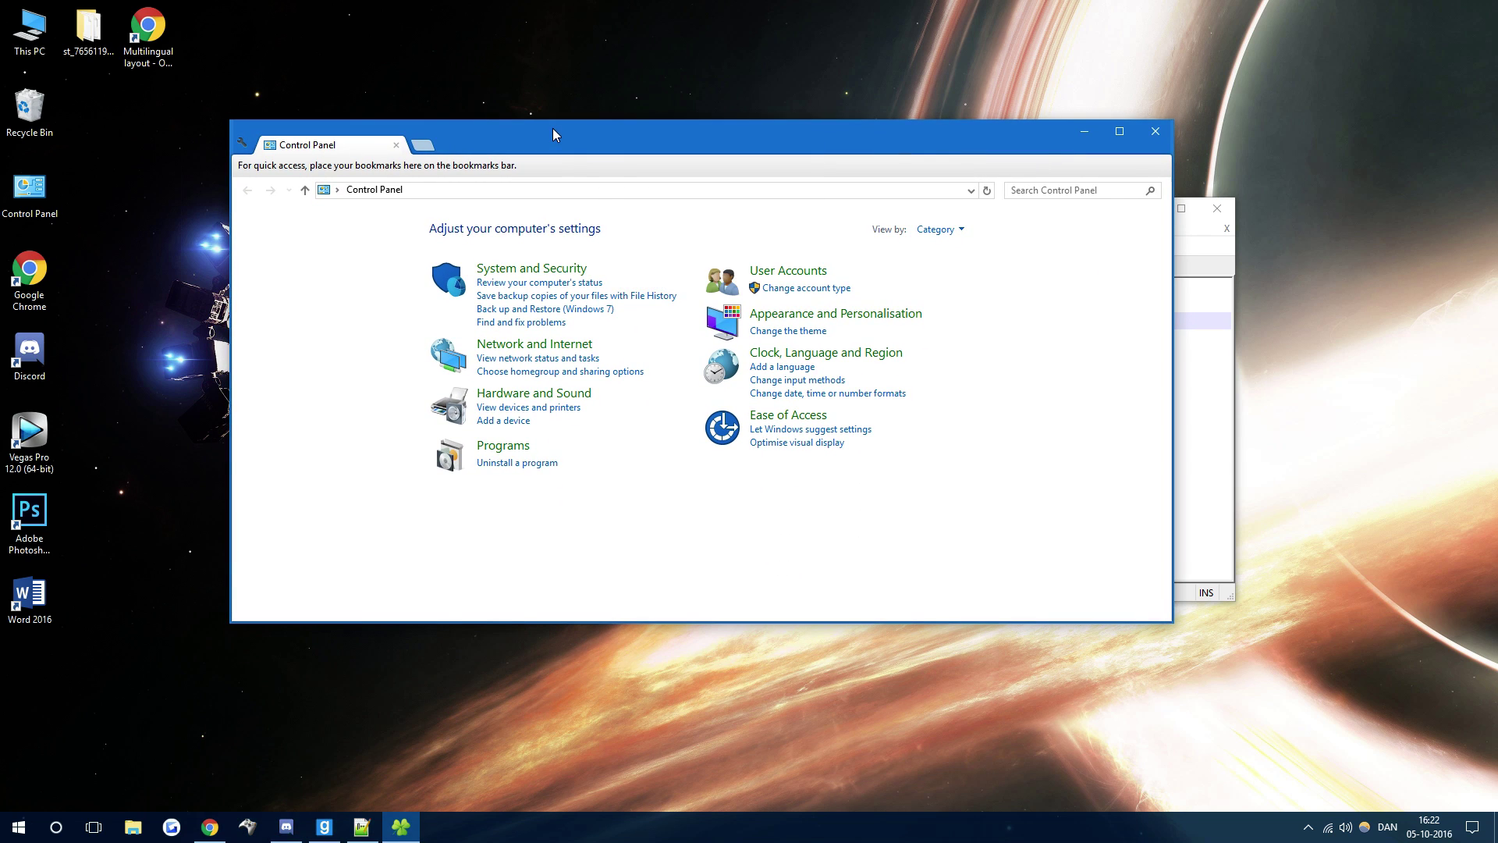
Go to Clock, Language and Region > Language > Advanced settings
left_click(882, 353)
left_click(462, 265)
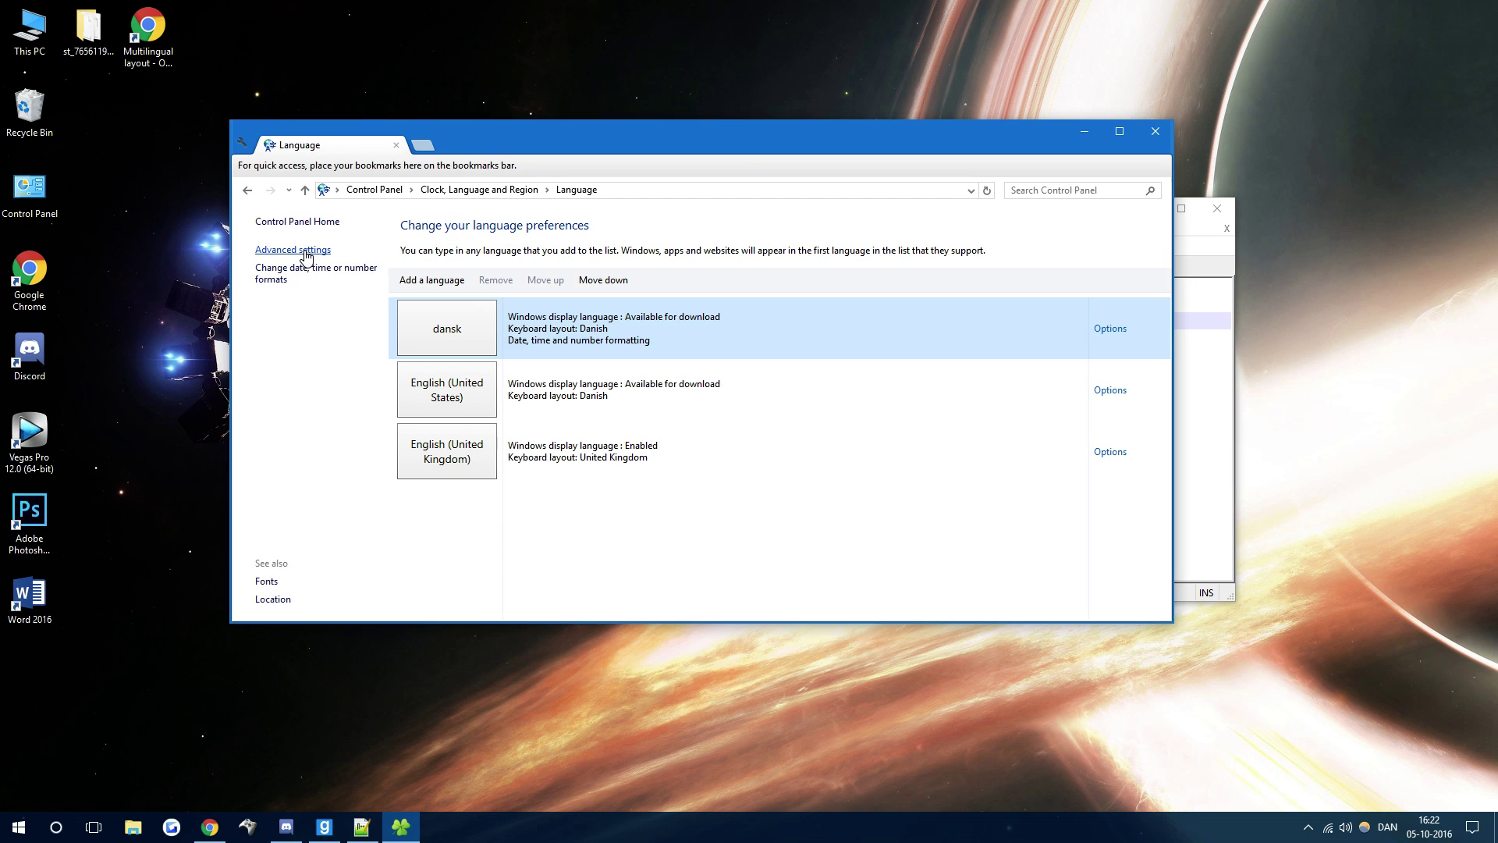
left_click(305, 252)
left_click_drag(1164, 316, 1163, 418)
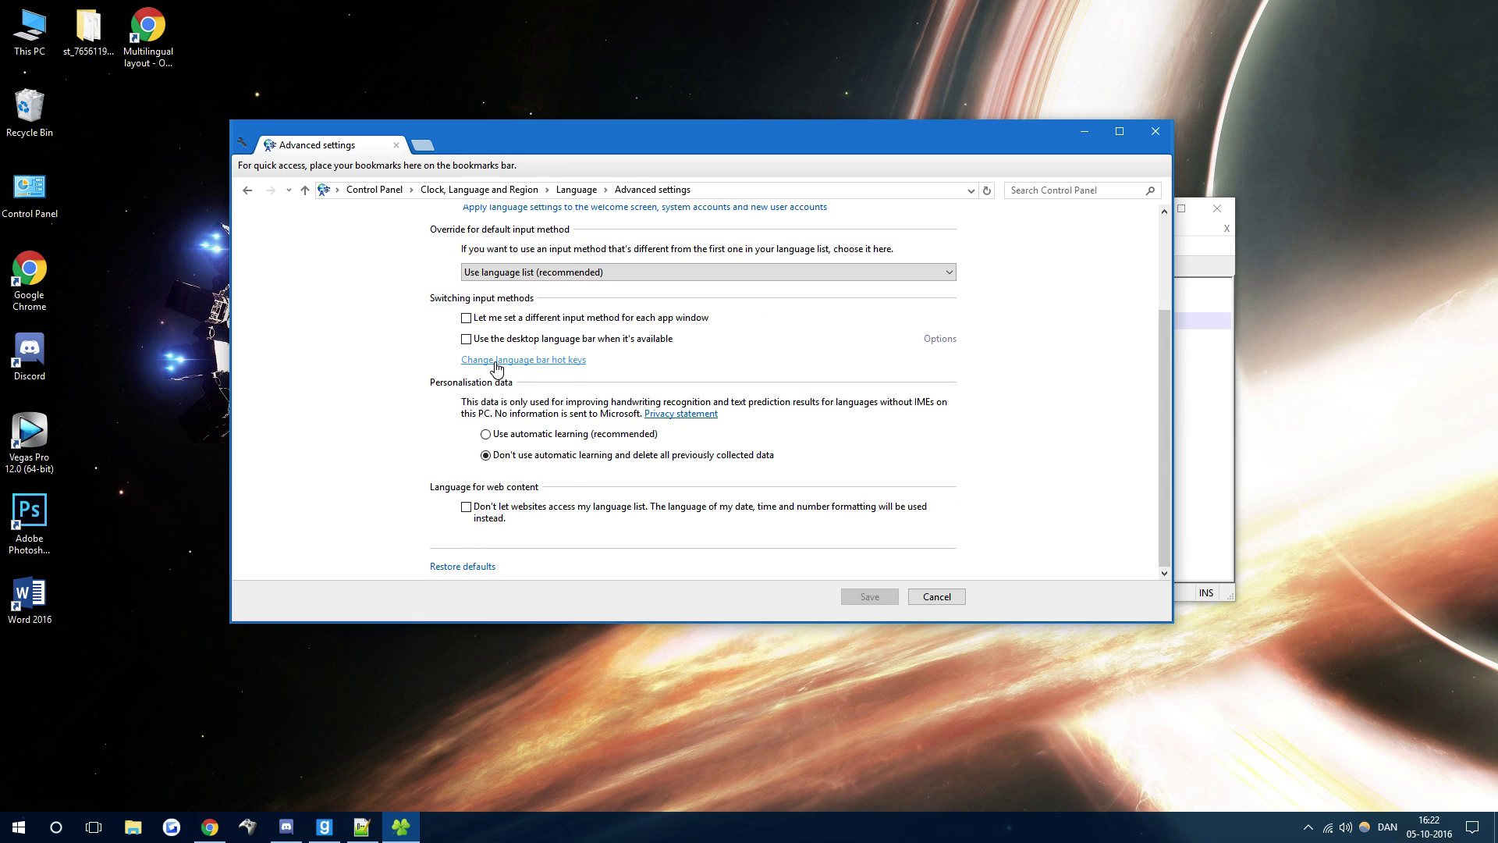
Set both the input language and keyboard layout switching hotkeys to Not Assigned and confirm
left_click(568, 362)
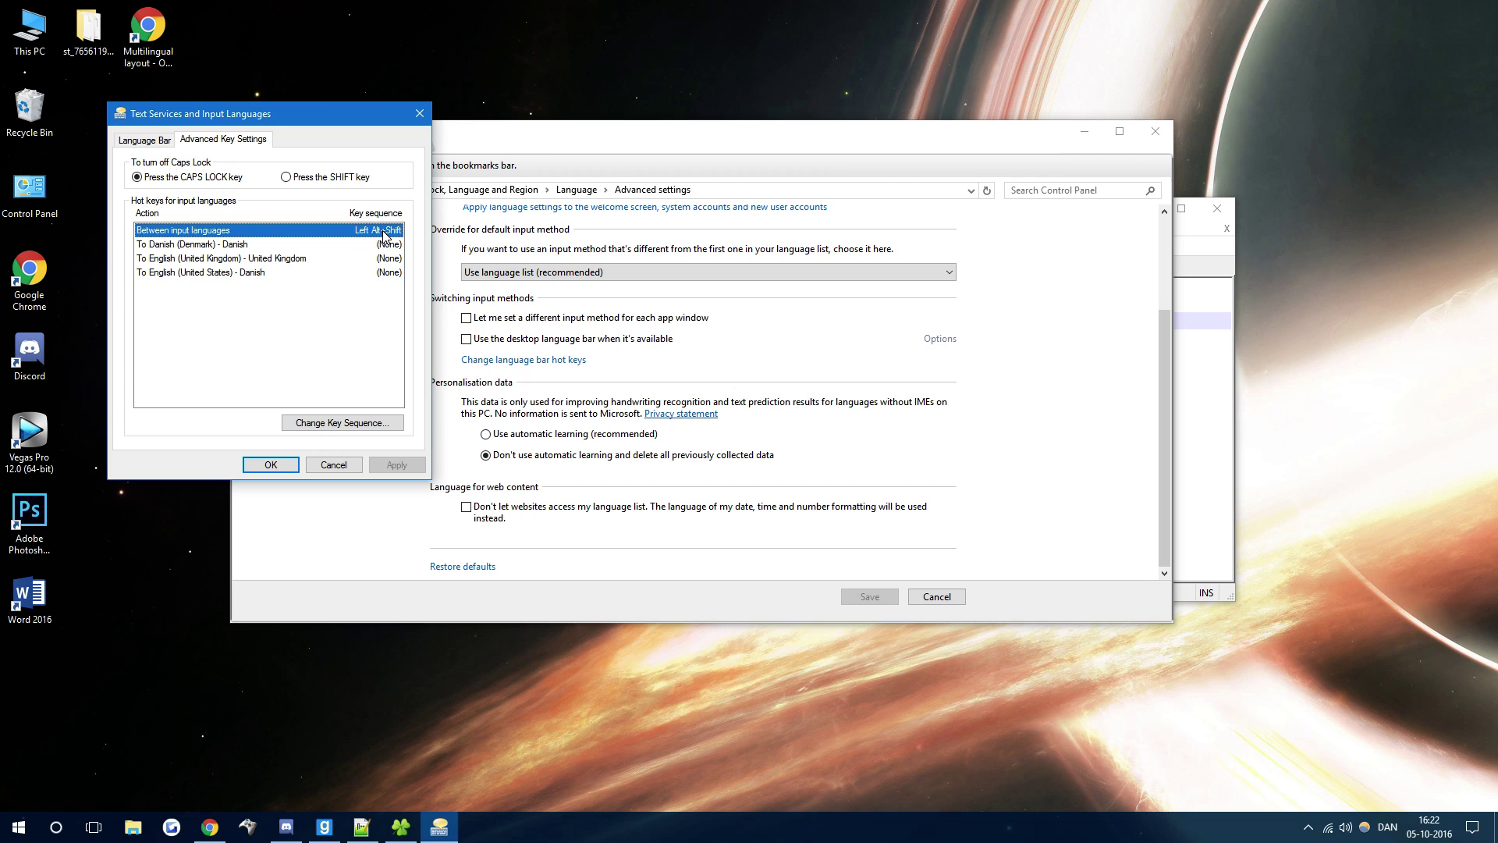
left_click(387, 424)
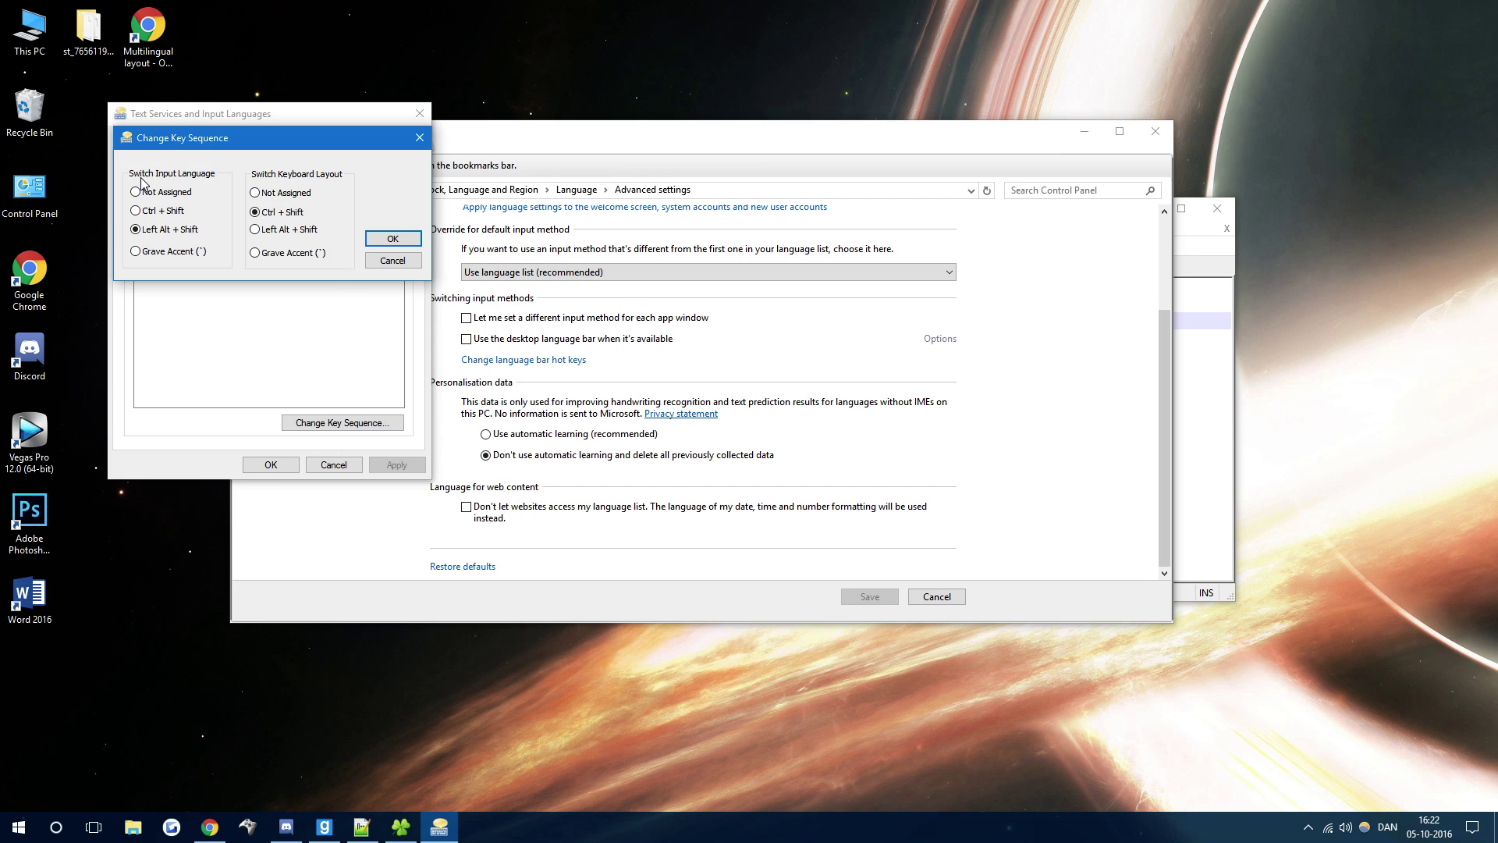
left_click(255, 193)
left_click(182, 201)
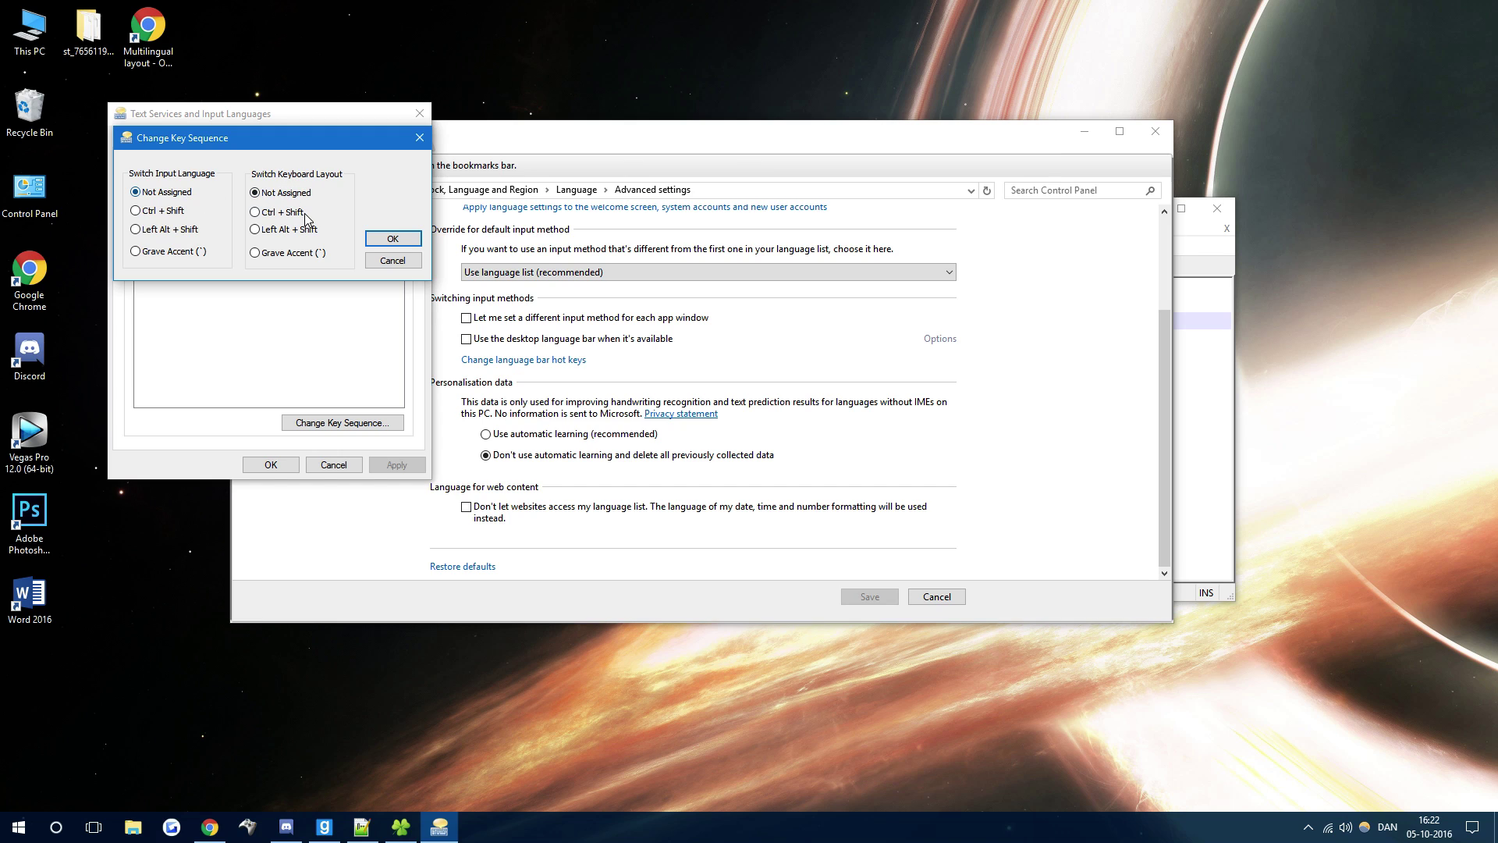
left_click(392, 241)
left_click(395, 467)
left_click(270, 465)
Close Control Panel and add / and // lines, confirming Alt+Shift no longer switches layout
left_click(1156, 131)
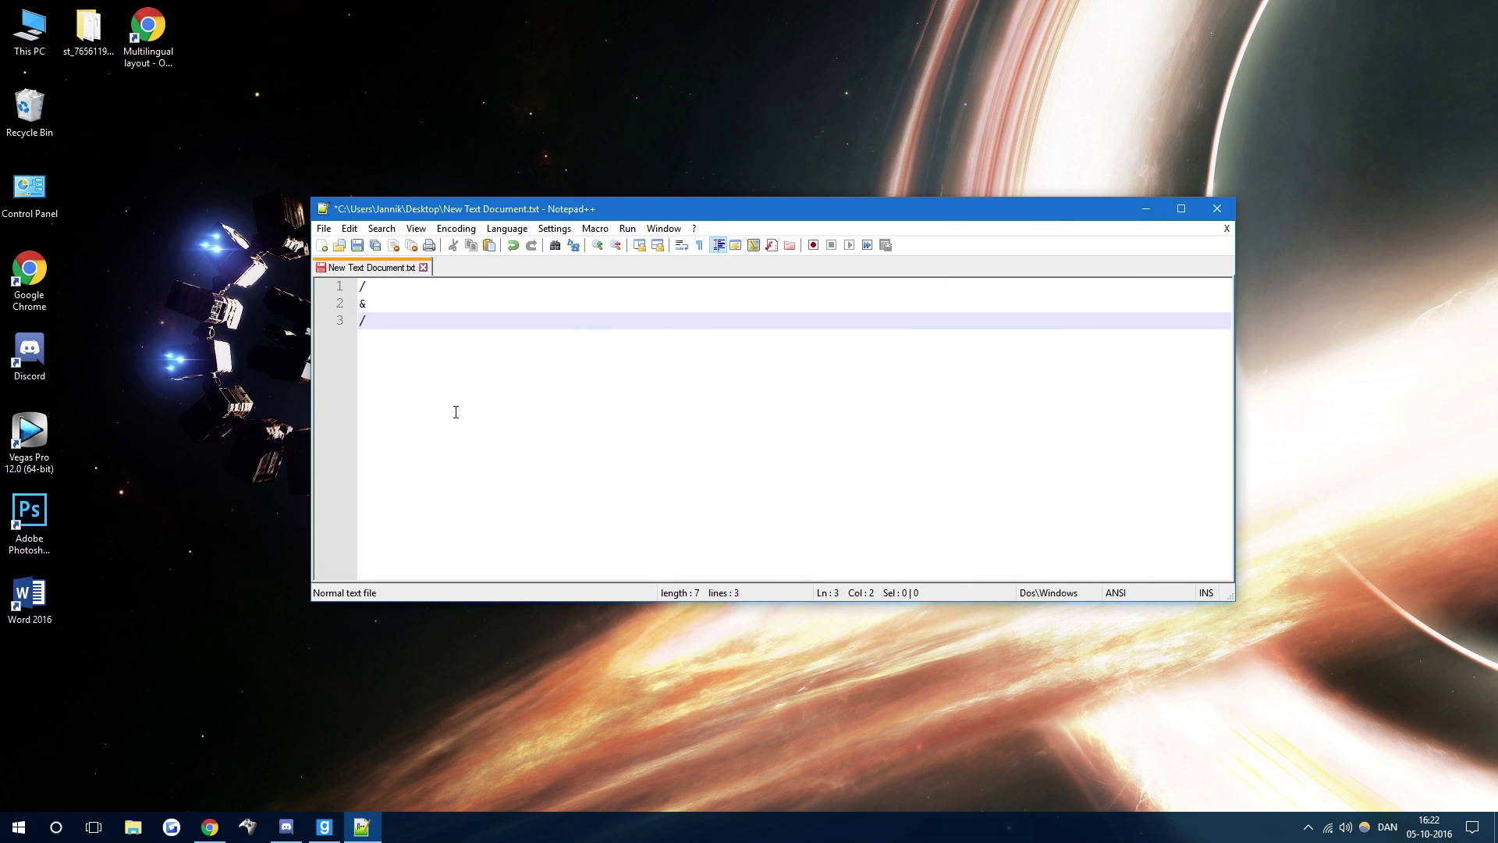
key("Return")
type("/")
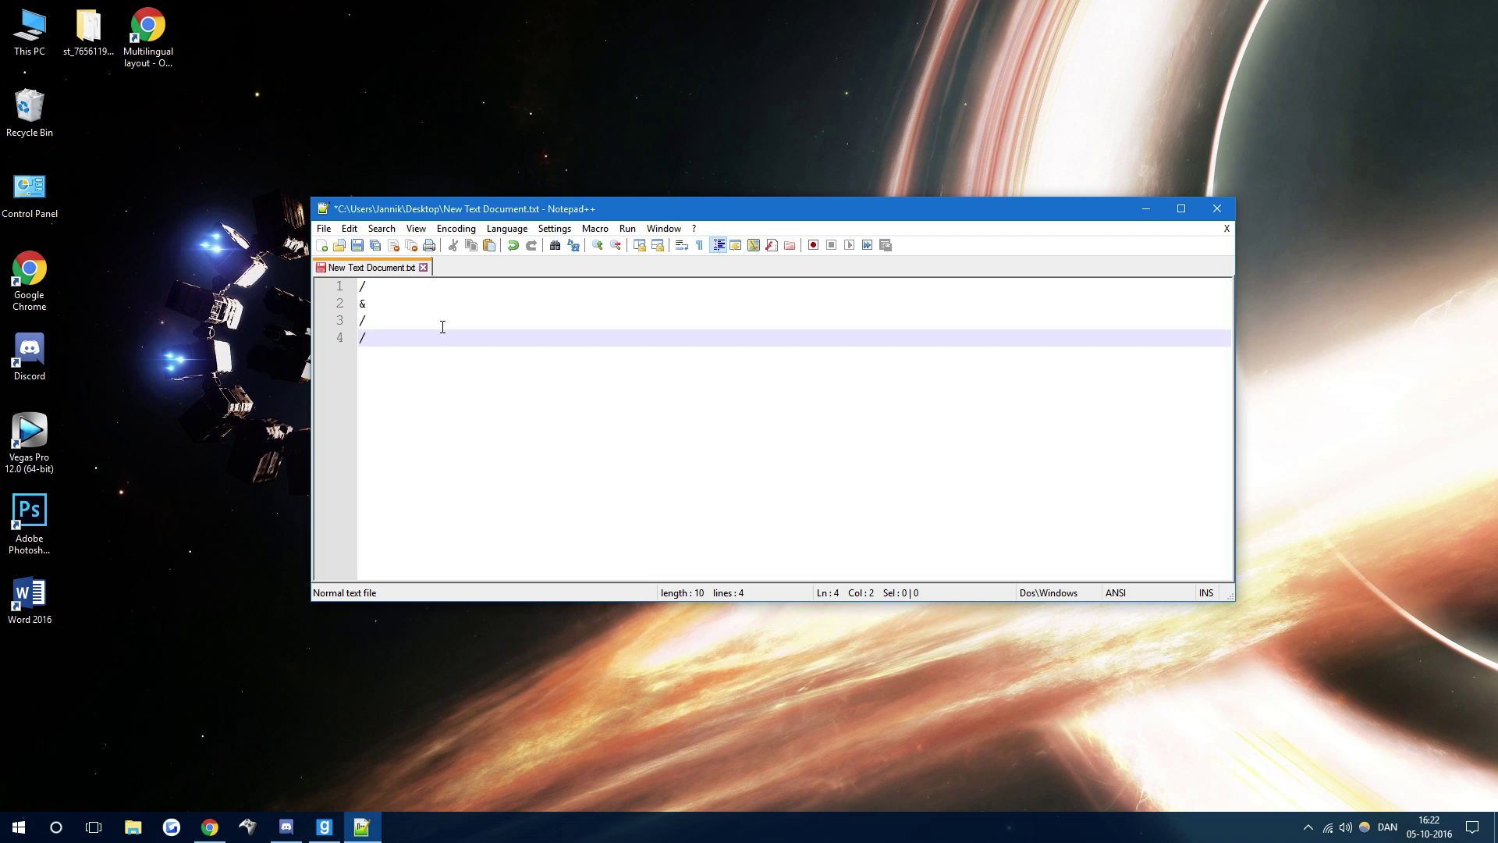
key("Return")
type("//")
key("Return")
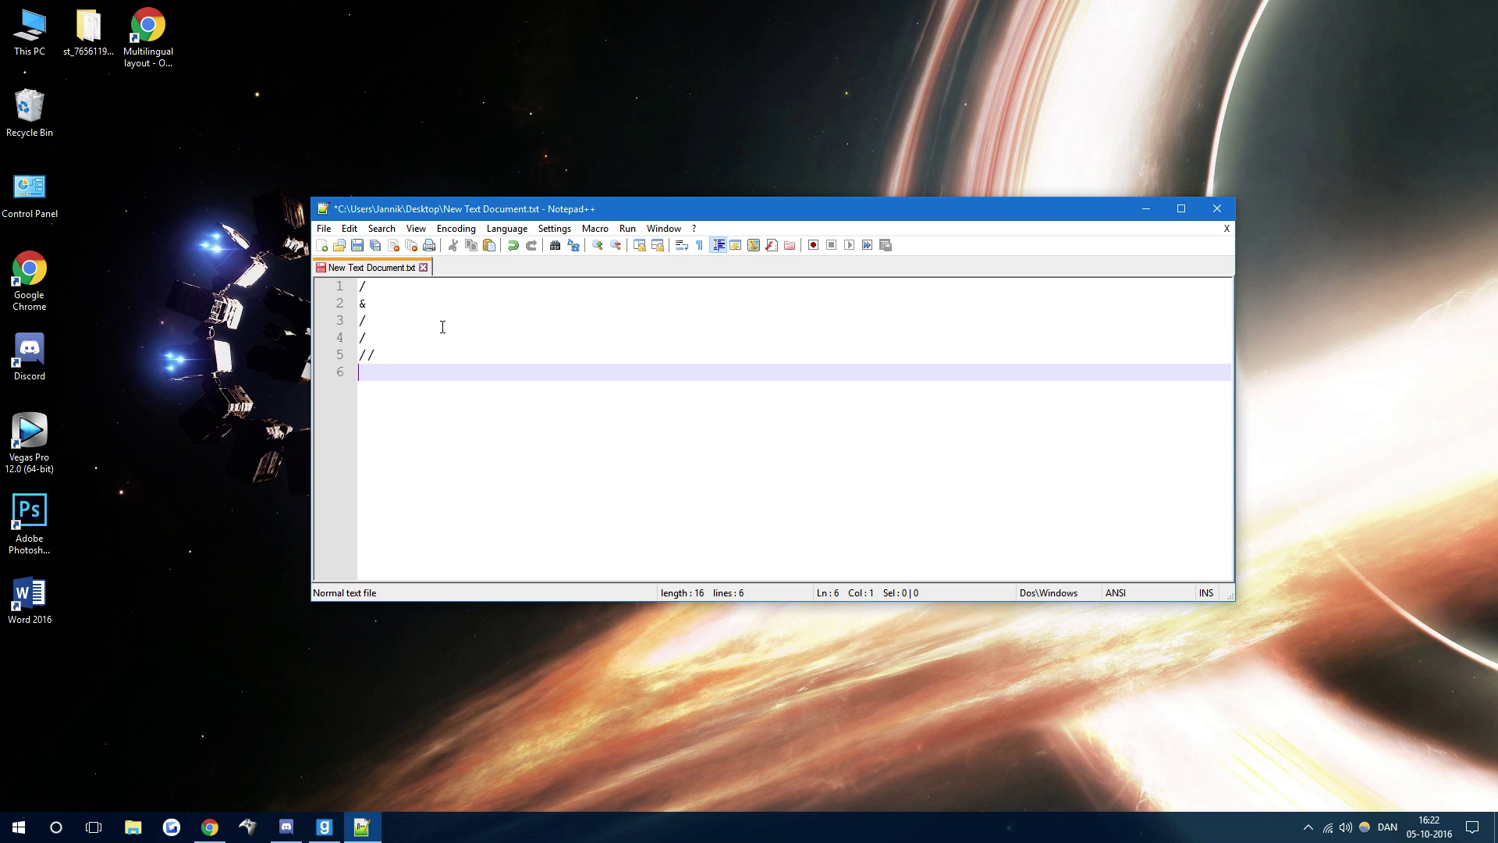